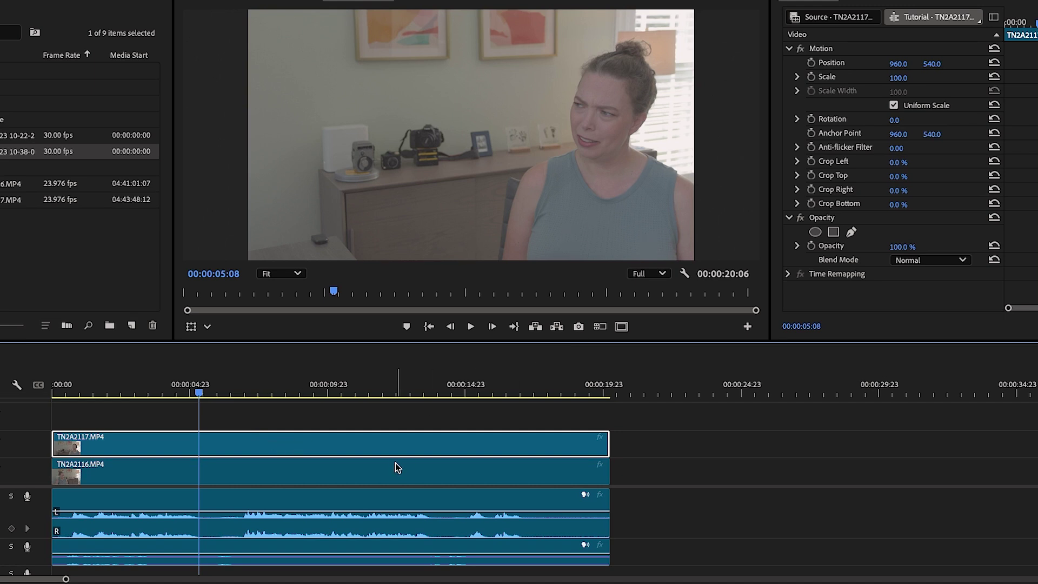
# Step: Lower the opacity of the upper clip TN2A2117.MP4 to 51%
pyautogui.click(1, 442)
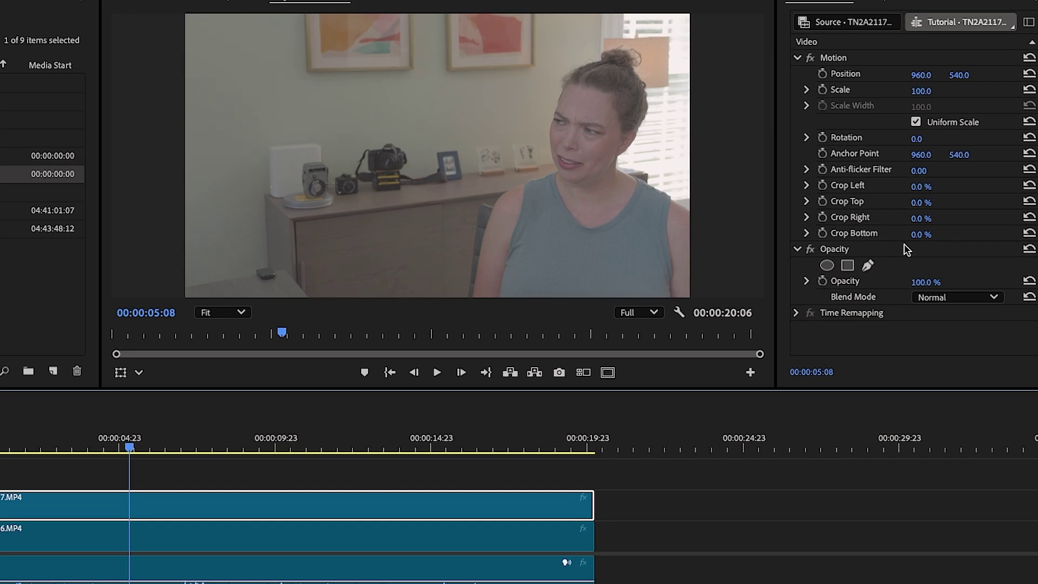
pyautogui.moveTo(924, 282); pyautogui.dragTo(920, 282)
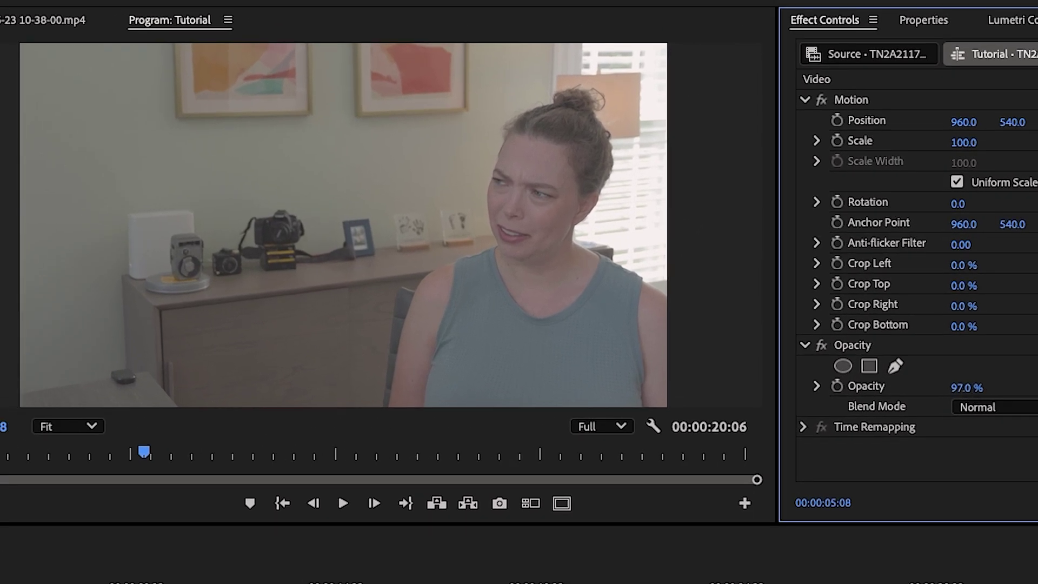
pyautogui.moveTo(967, 388); pyautogui.dragTo(942, 388)
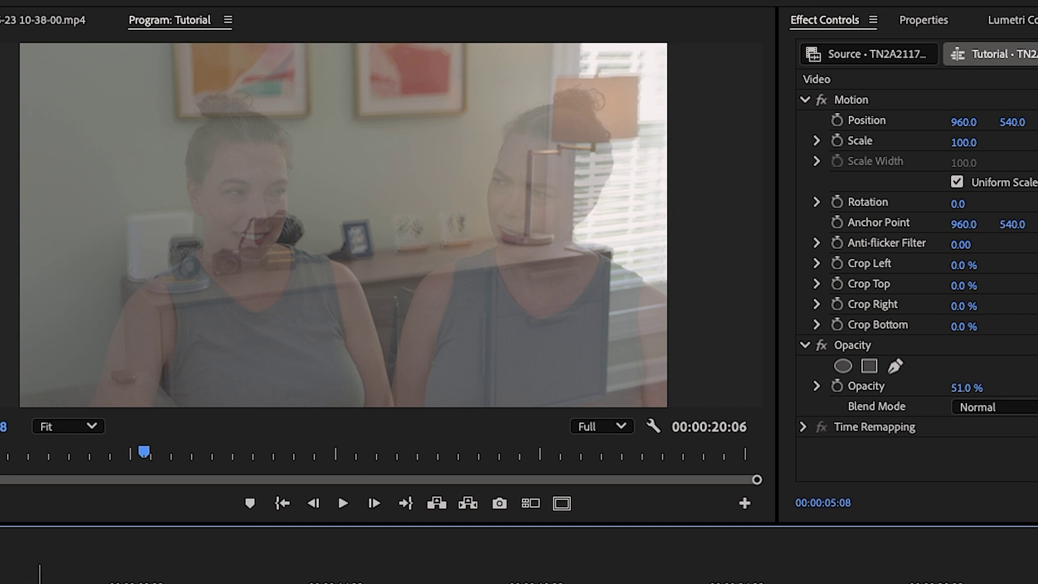
# Step: Set the scale of both video clips, TN2A2117.MP4 and TN2A2116.MP4, to 115
pyautogui.click(979, 141)
pyautogui.write('115')
pyautogui.press('Return')
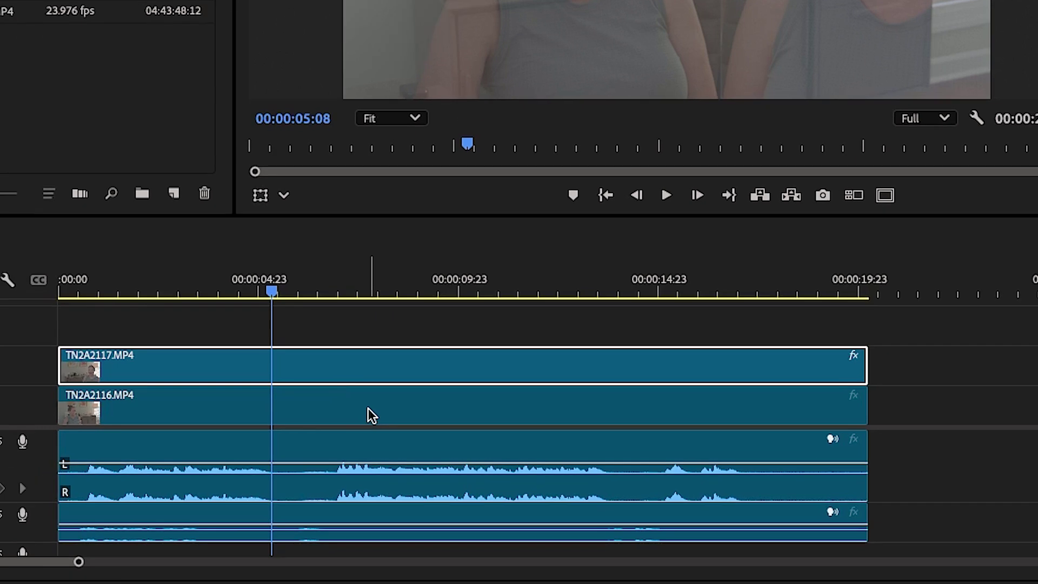
pyautogui.click(368, 409)
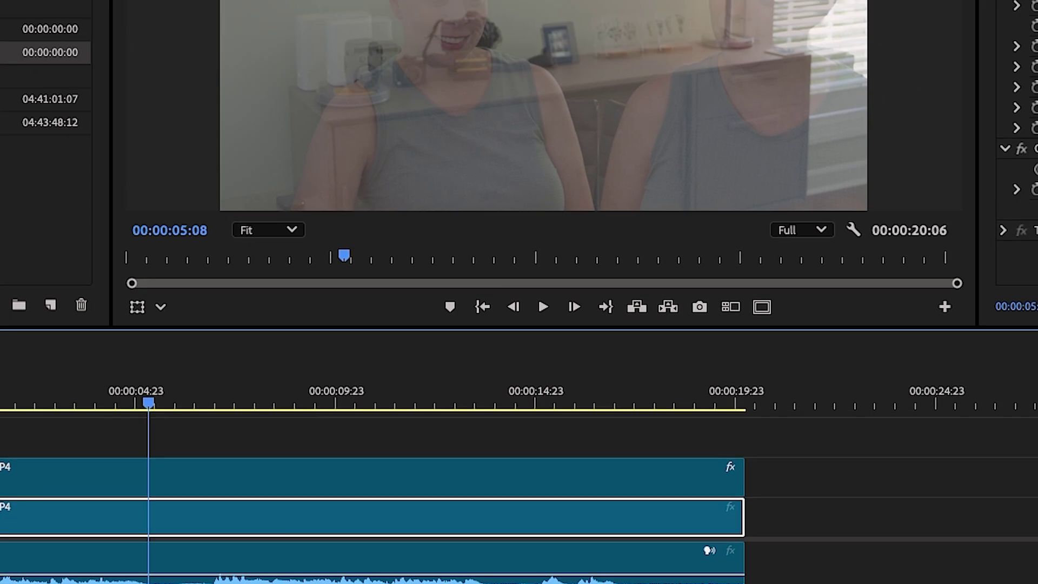
pyautogui.click(993, 108)
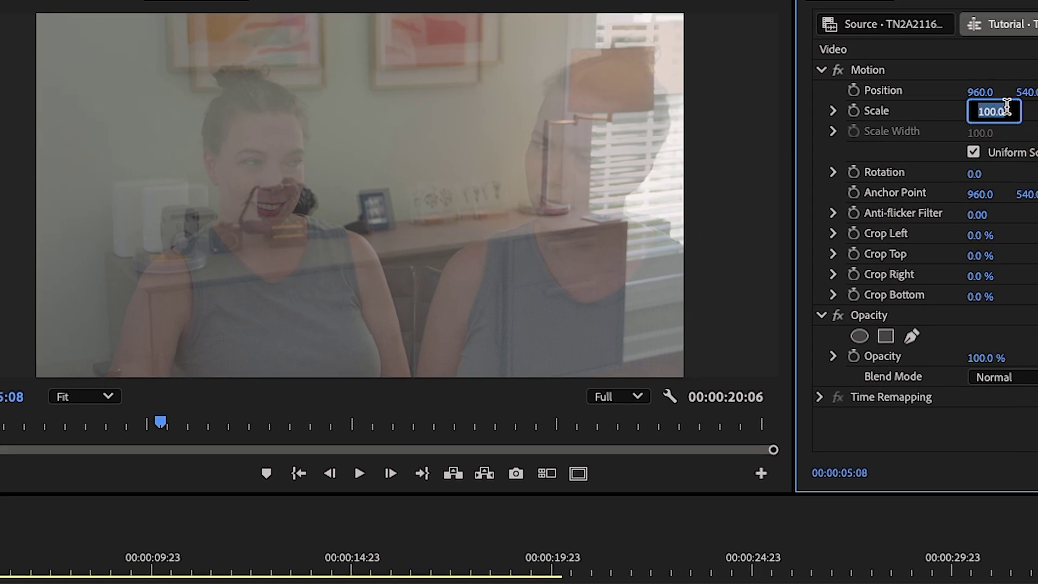
pyautogui.write('115')
pyautogui.press('Return')
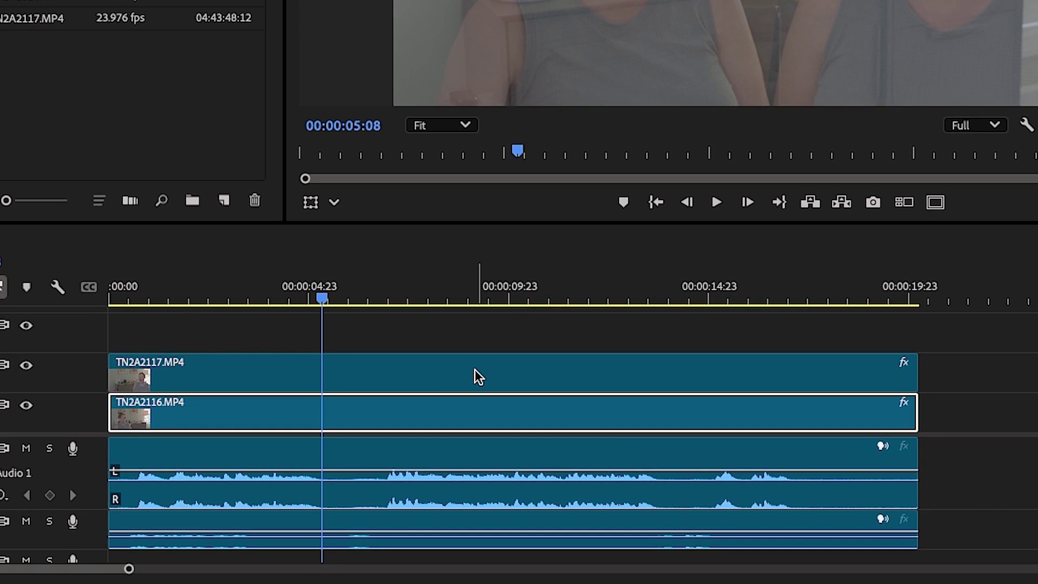
# Step: Set the opacity of the upper clip TN2A2117.MP4 to 100%
pyautogui.click(478, 370)
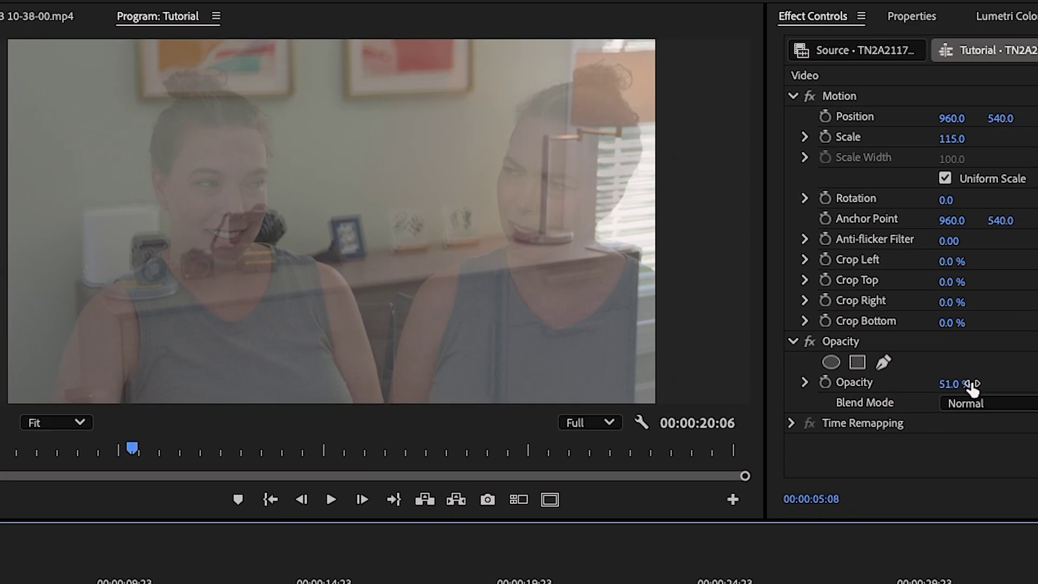
pyautogui.click(968, 384)
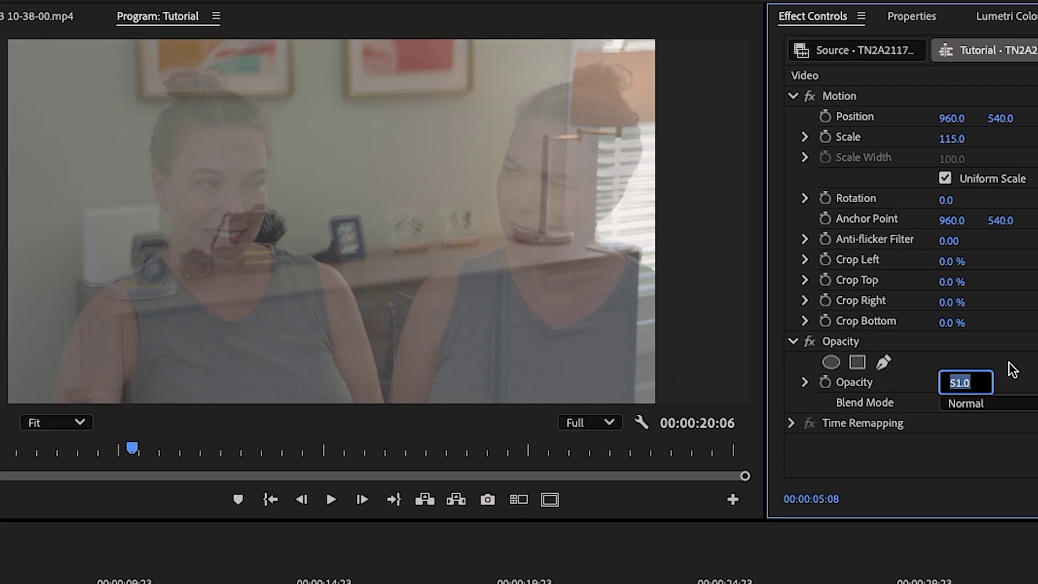
pyautogui.write('100')
pyautogui.press('Return')
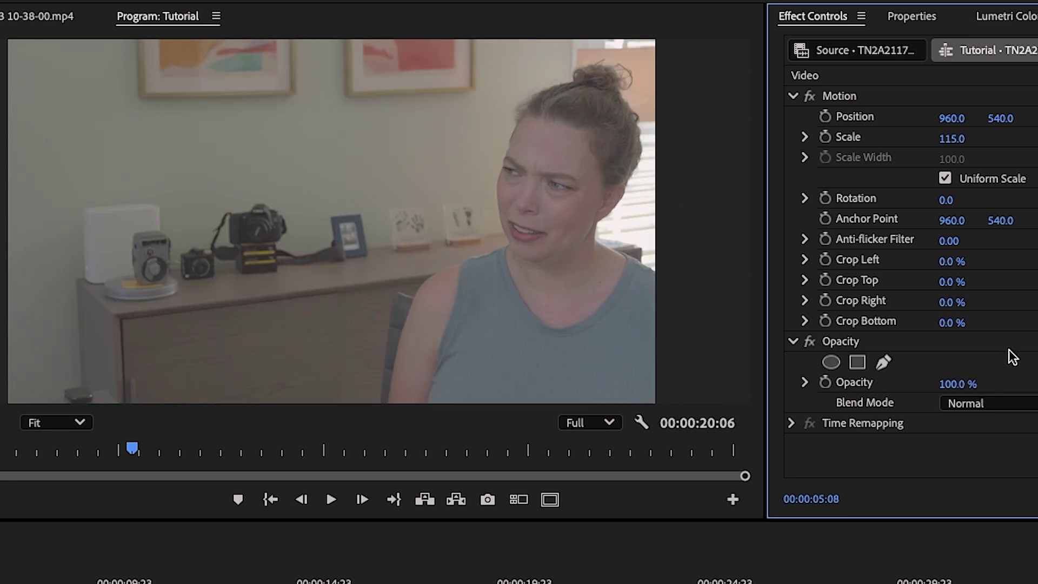
# Step: Draw a closed four-point opacity mask on TN2A2117.MP4 around the woman, covering roughly the right 40% of the frame
pyautogui.click(881, 362)
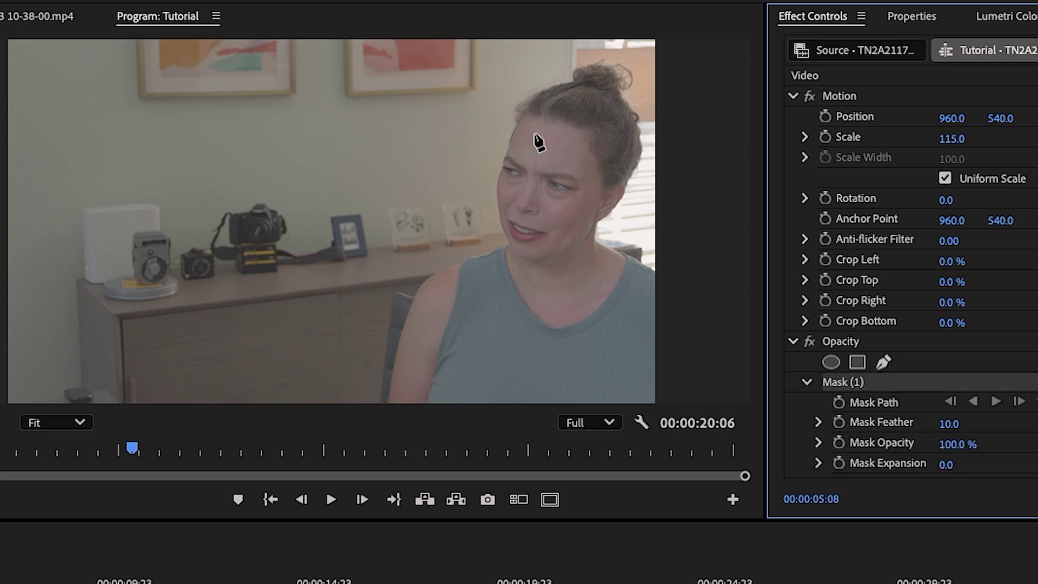
pyautogui.click(388, 401)
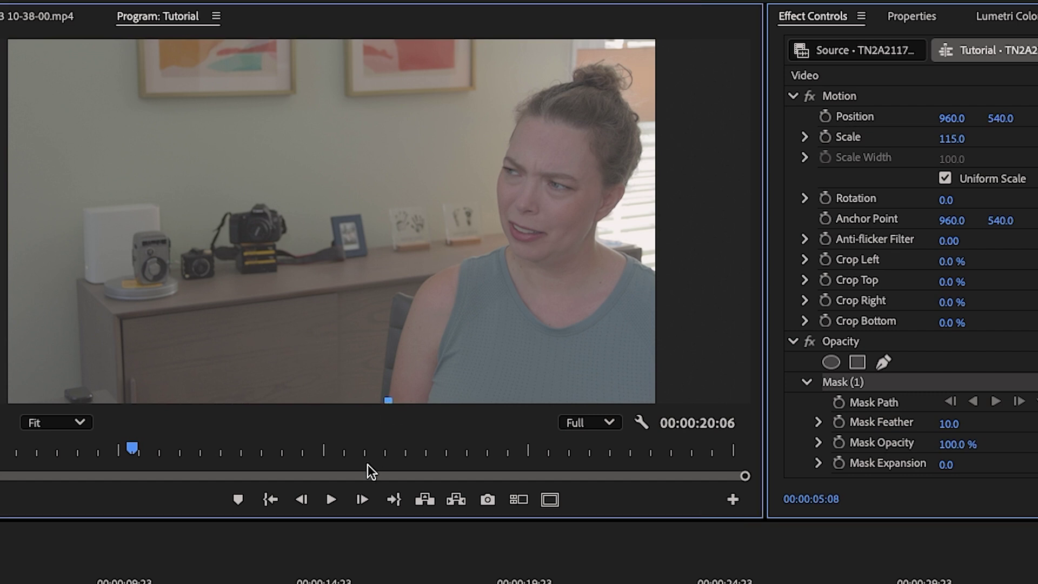
pyautogui.click(396, 41)
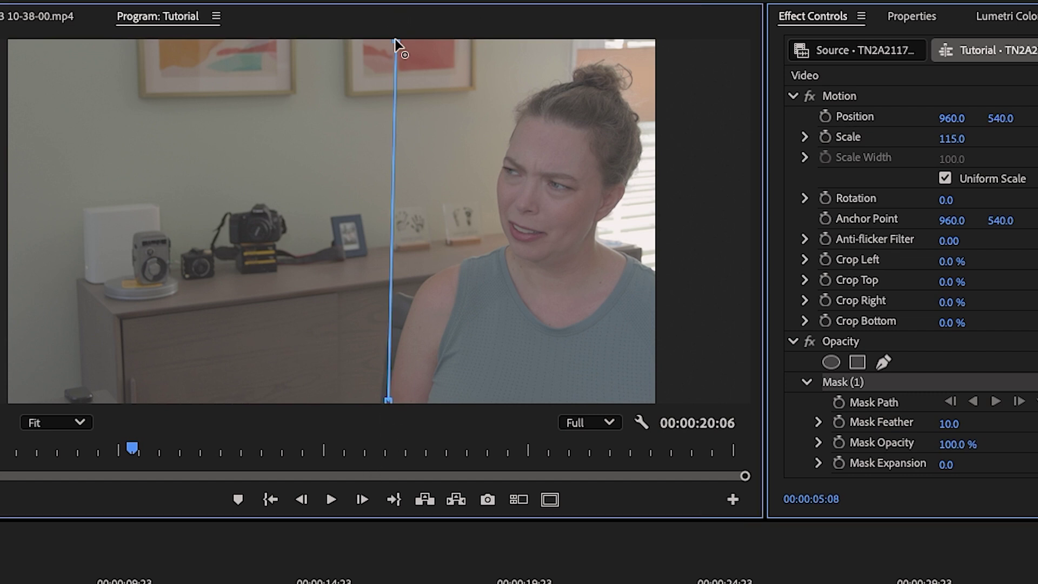
pyautogui.click(659, 43)
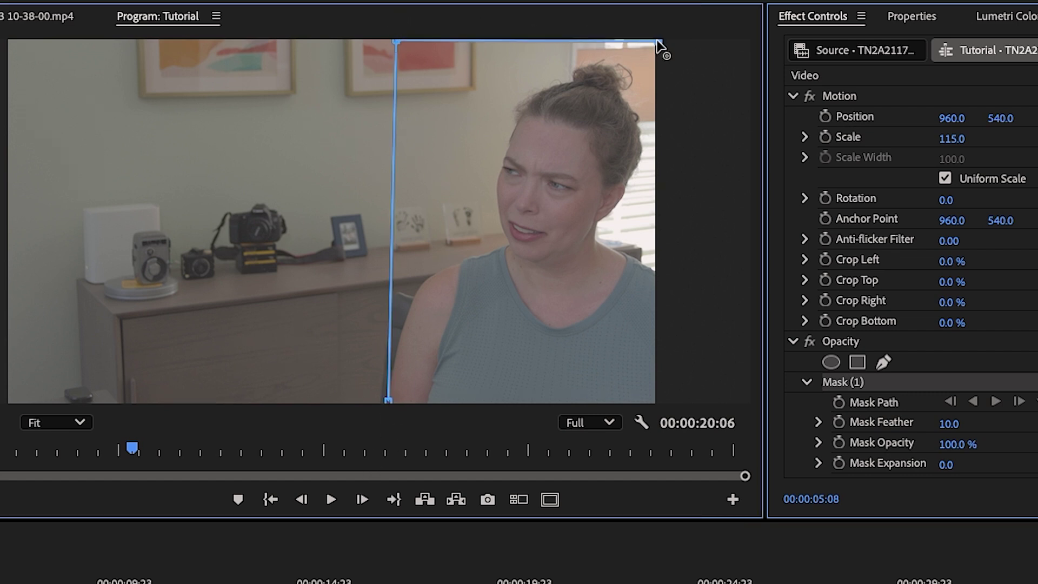
pyautogui.click(653, 401)
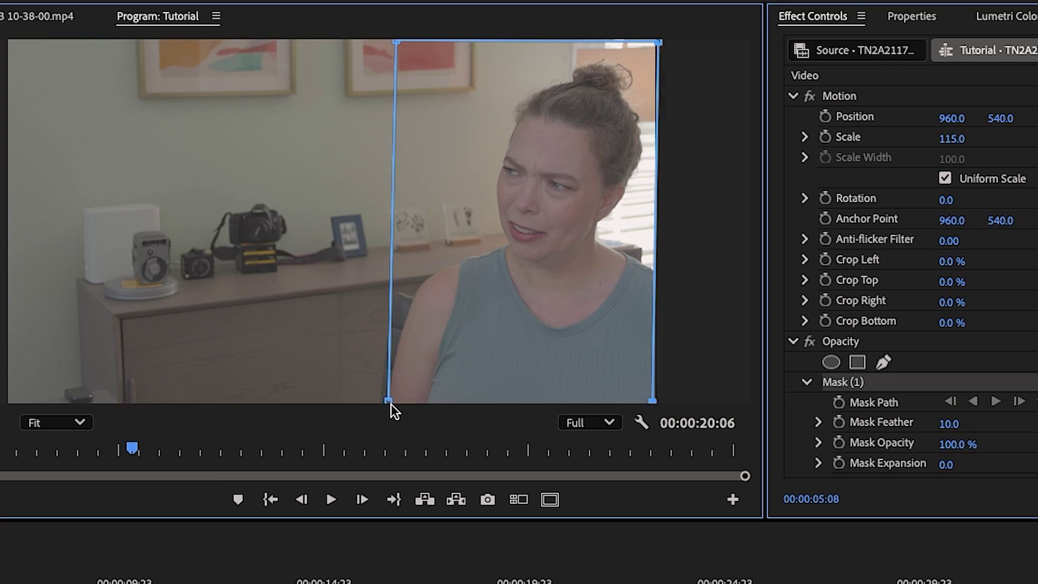
pyautogui.click(388, 402)
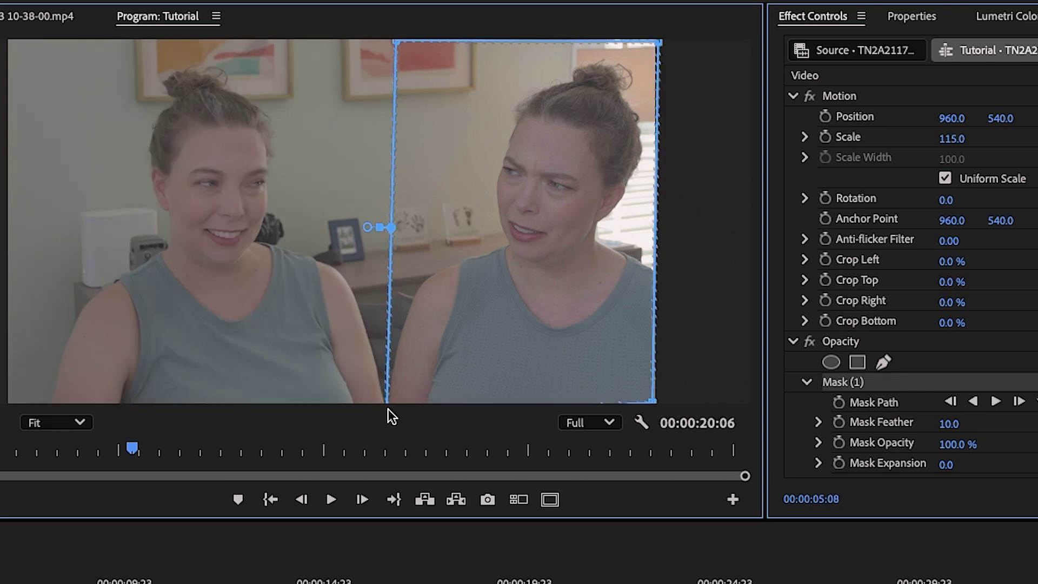
# Step: Extend the mask's two right corners past the frame's edge and move its upper-left corner outward above the frame
pyautogui.moveTo(653, 403); pyautogui.dragTo(668, 404)
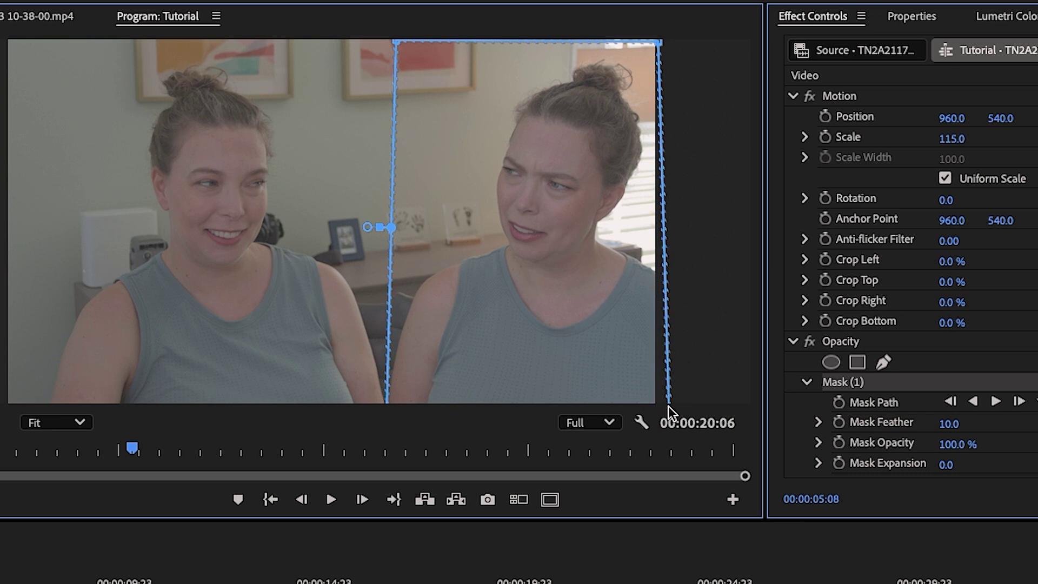
pyautogui.moveTo(659, 42); pyautogui.dragTo(675, 40)
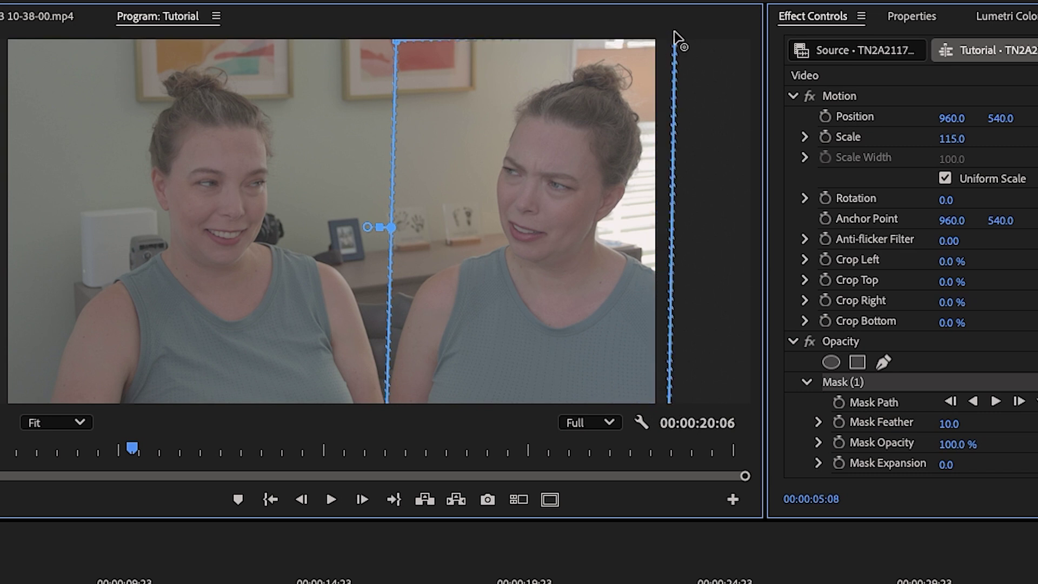
pyautogui.moveTo(396, 41); pyautogui.dragTo(382, 29)
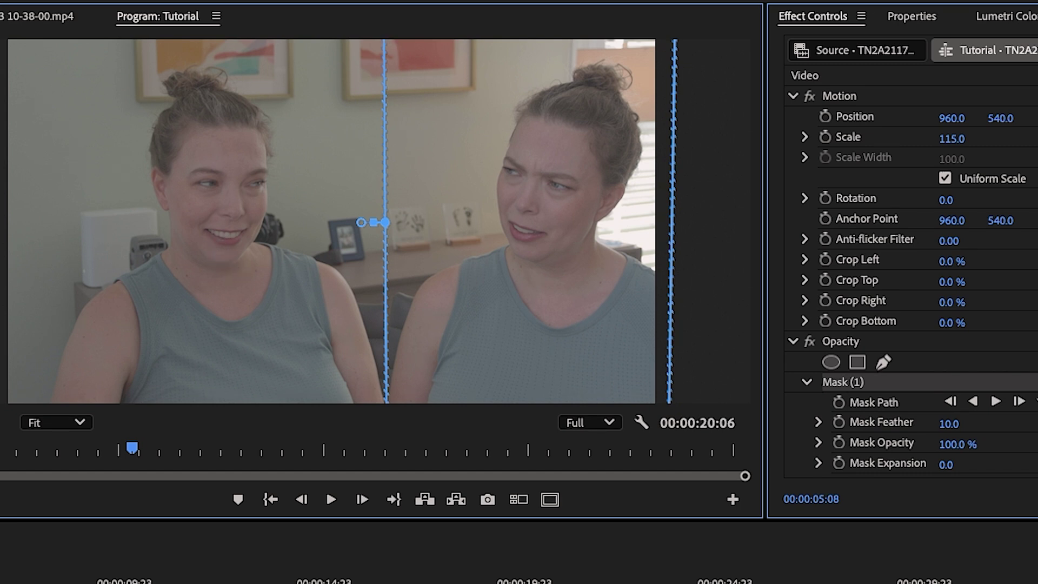
pyautogui.click(779, 390)
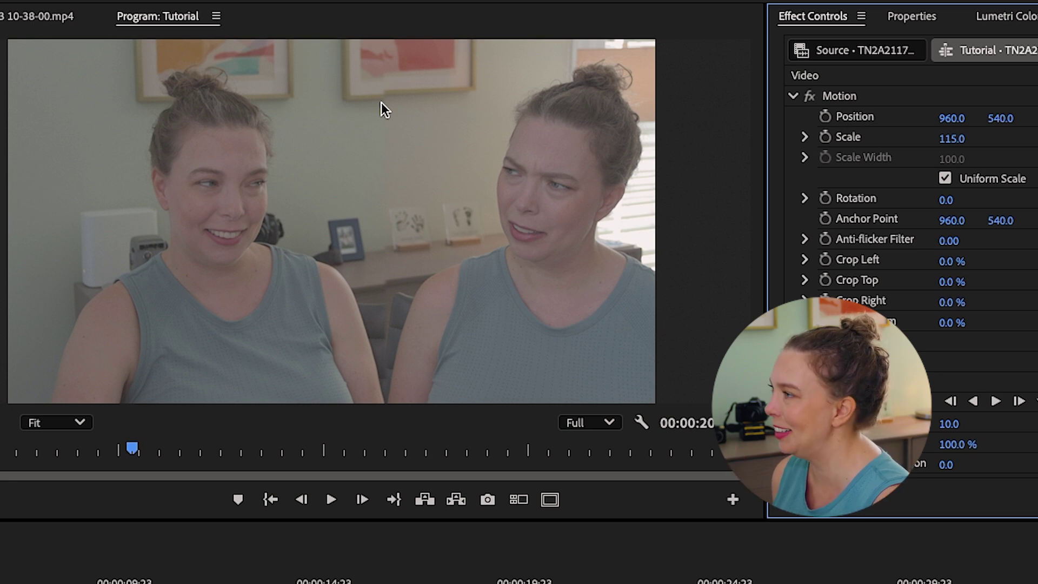
# Step: Set the feather of the opacity mask on TN2A2117.MP4 to 90
pyautogui.click(872, 381)
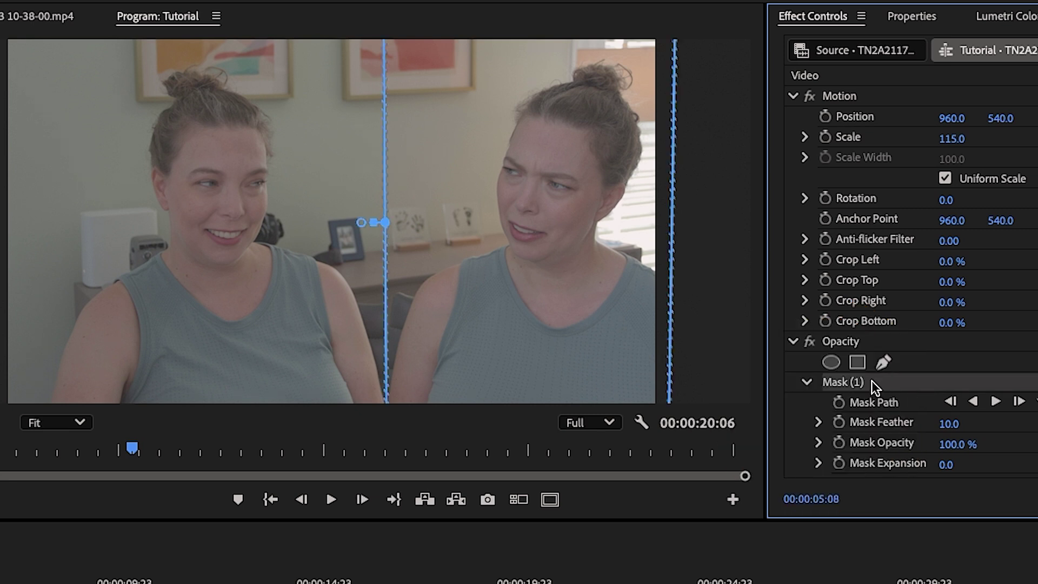
pyautogui.moveTo(949, 424)
pyautogui.mouseDown()
pyautogui.moveTo(1016, 424)
pyautogui.moveTo(967, 426)
pyautogui.mouseUp()
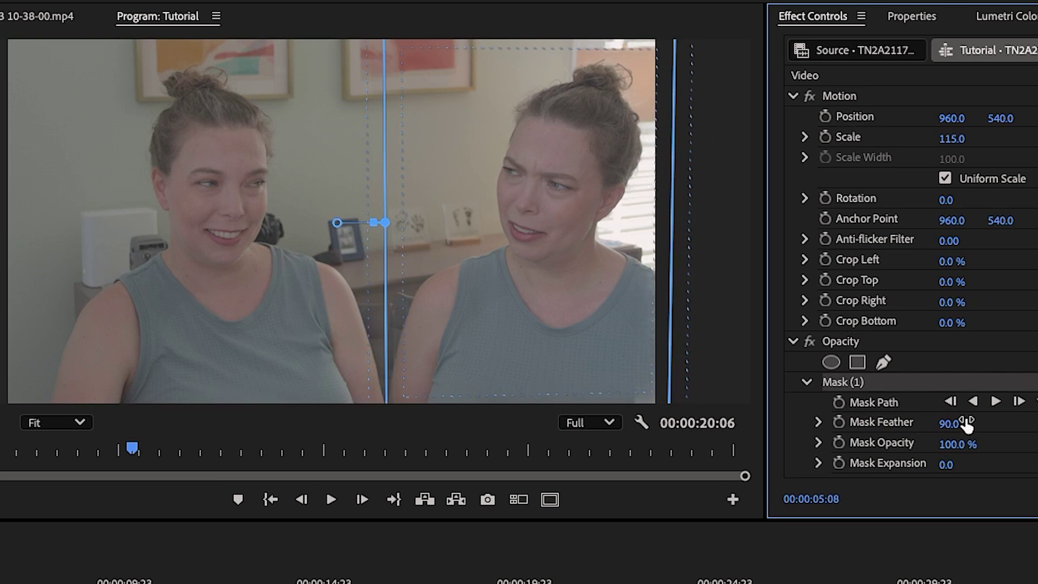
pyautogui.click(784, 409)
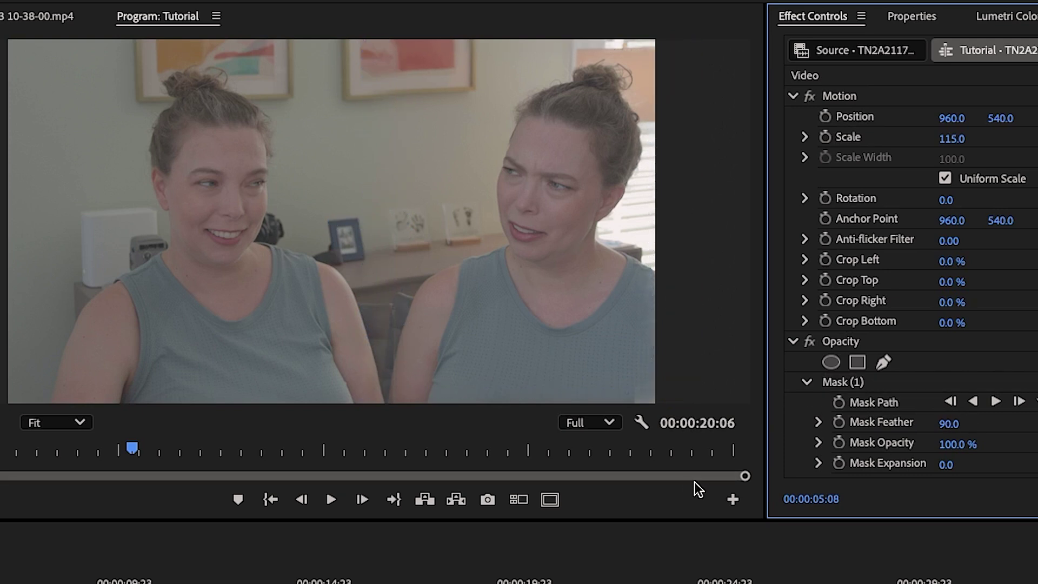
pyautogui.click(552, 565)
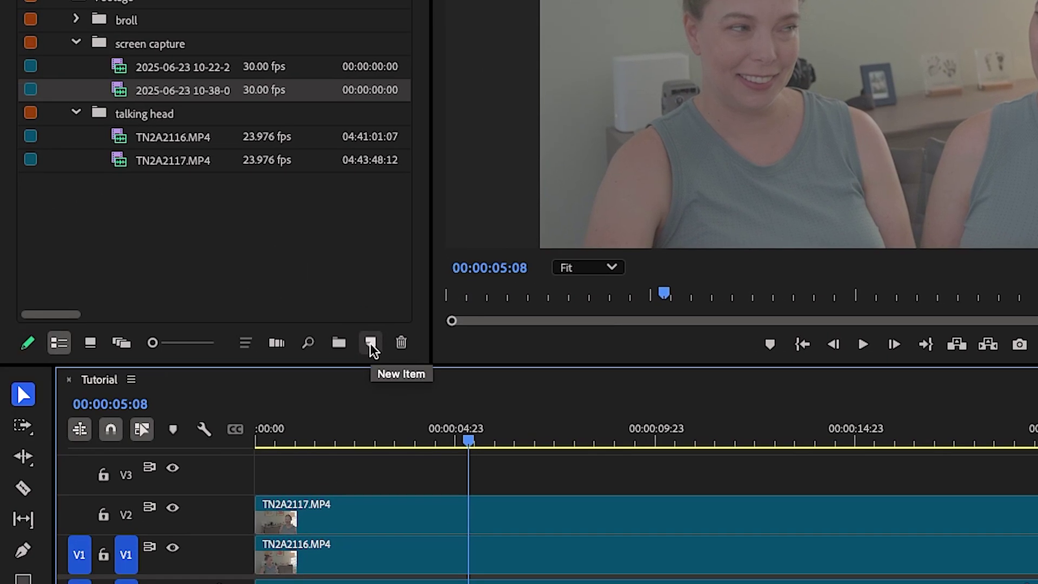
# Step: Create a 1920 × 1080 adjustment layer at 23.976 fps with square pixels and move it from the screen capture bin to the project root
pyautogui.click(370, 343)
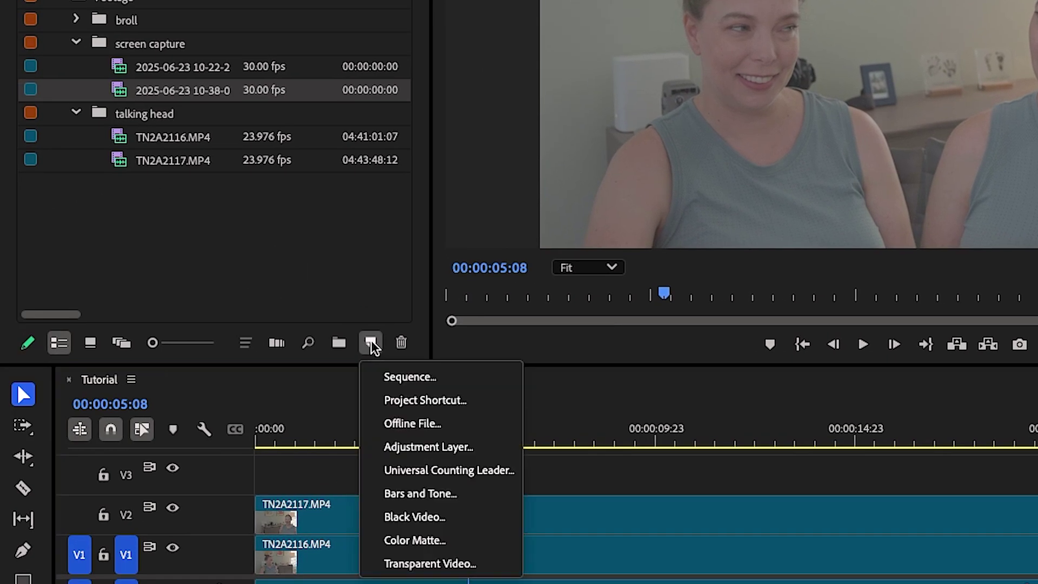
pyautogui.click(449, 452)
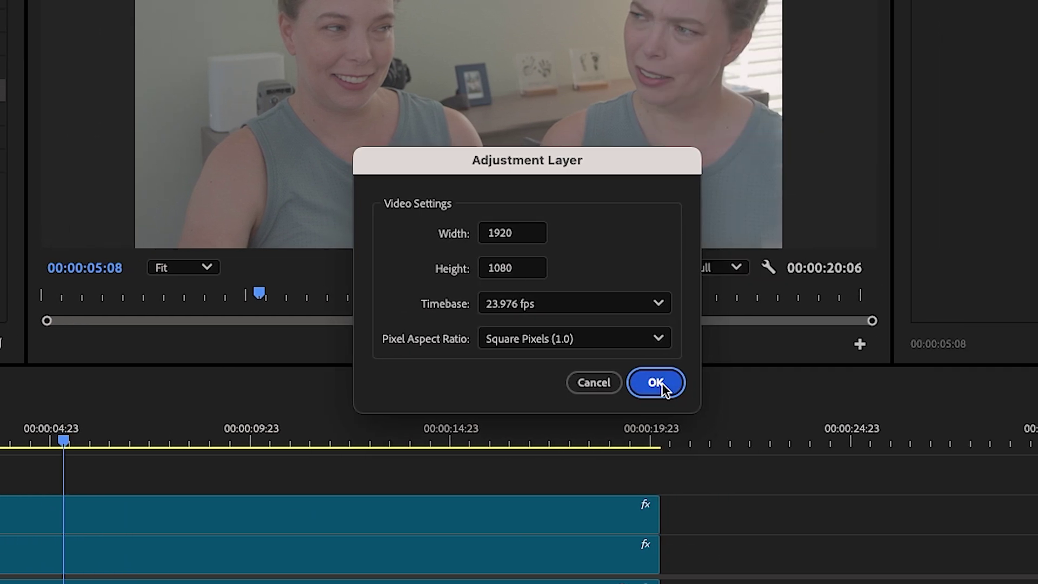
pyautogui.click(660, 384)
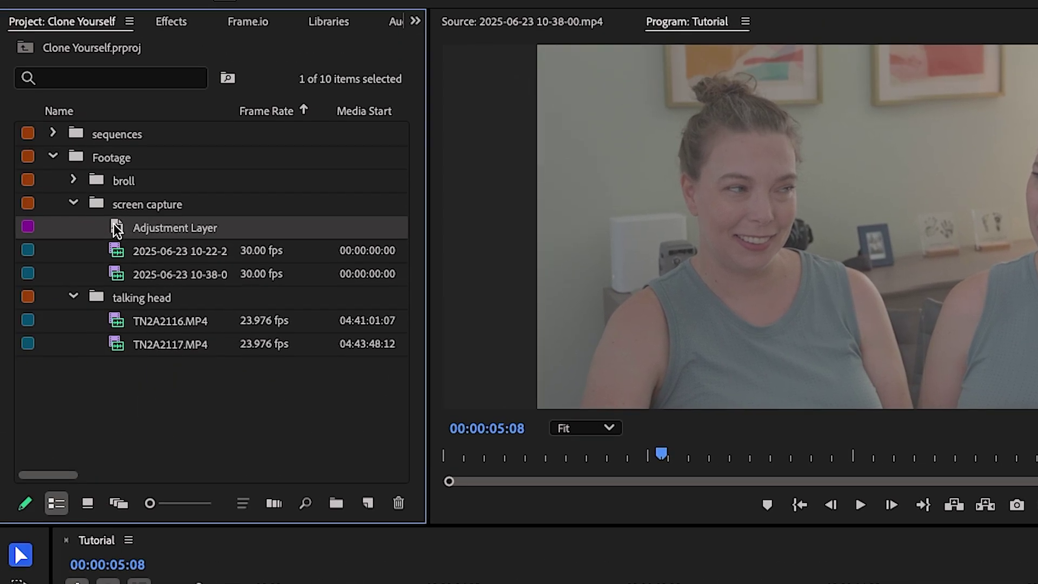
pyautogui.moveTo(113, 226); pyautogui.dragTo(111, 411)
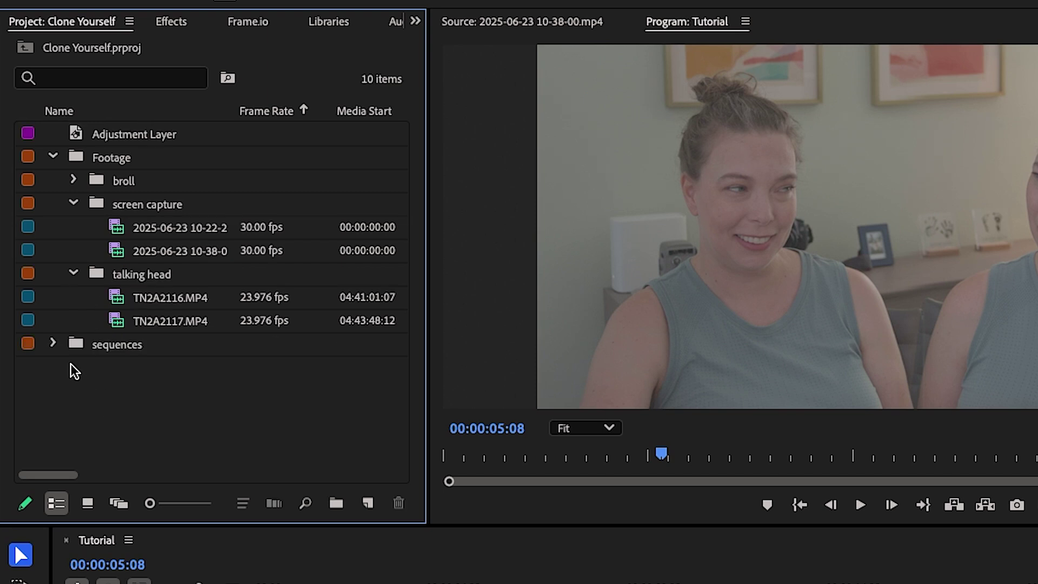
# Step: Place the adjustment layer on track V3 above both clips, starting at about 00:00:03:14, and select it
pyautogui.moveTo(116, 134); pyautogui.dragTo(398, 583)
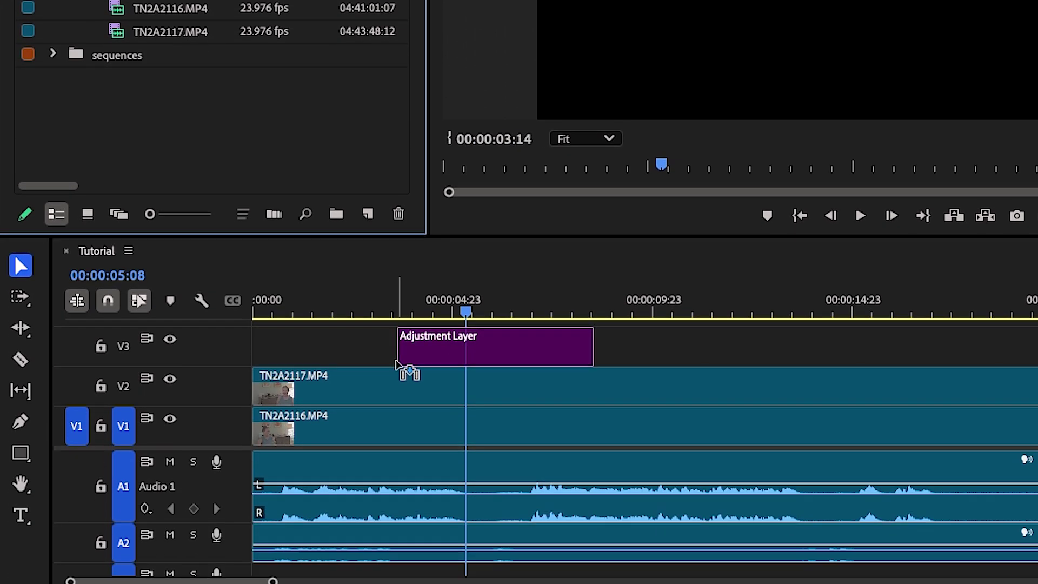
pyautogui.moveTo(397, 364); pyautogui.dragTo(398, 364)
pyautogui.click(524, 346)
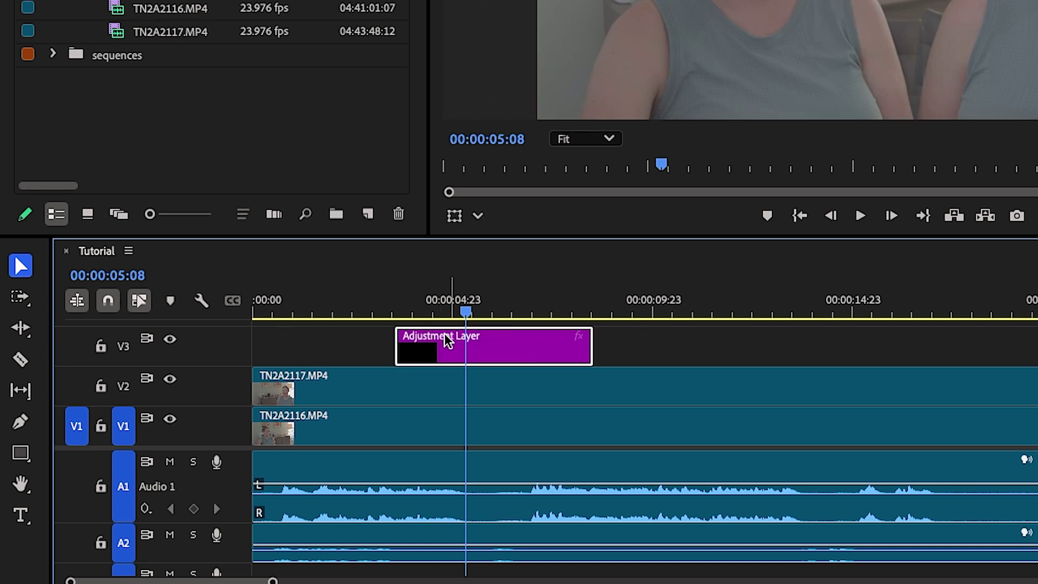